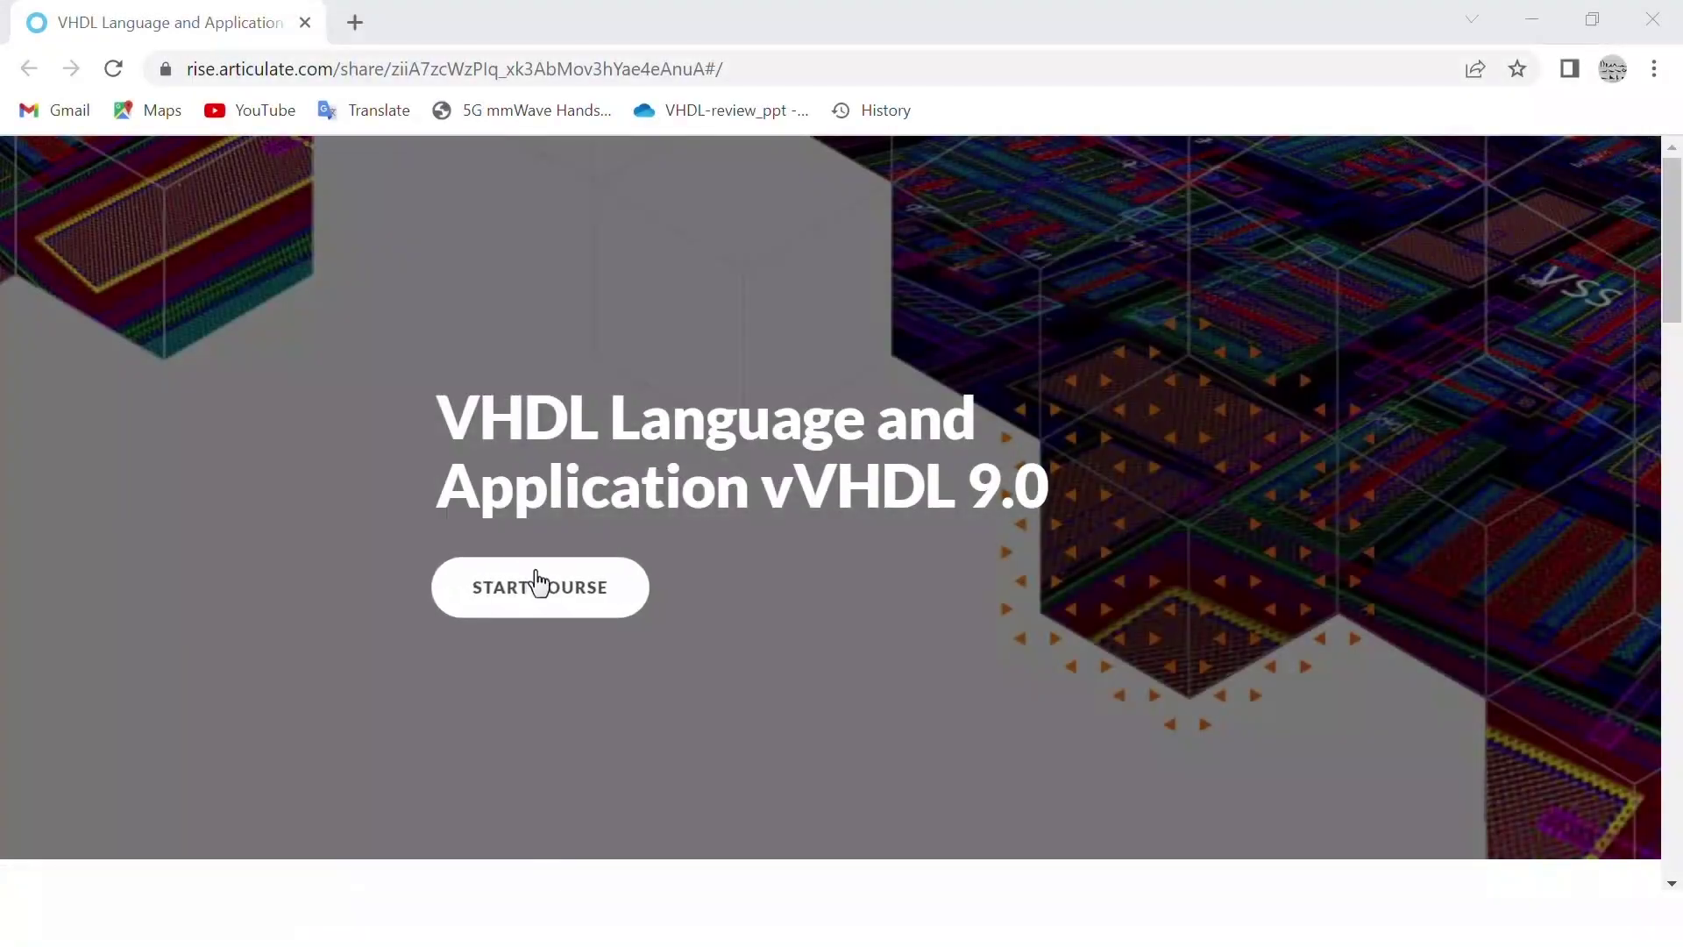
- Start the course and show Module 02's '1.2 What Is VHDL?' slide with its notes
left_click(536, 581)
mouse_move(353, 319)
left_mouse_down()
mouse_move(365, 515)
mouse_move(337, 857)
mouse_move(421, 274)
left_mouse_up()
left_click(166, 605)
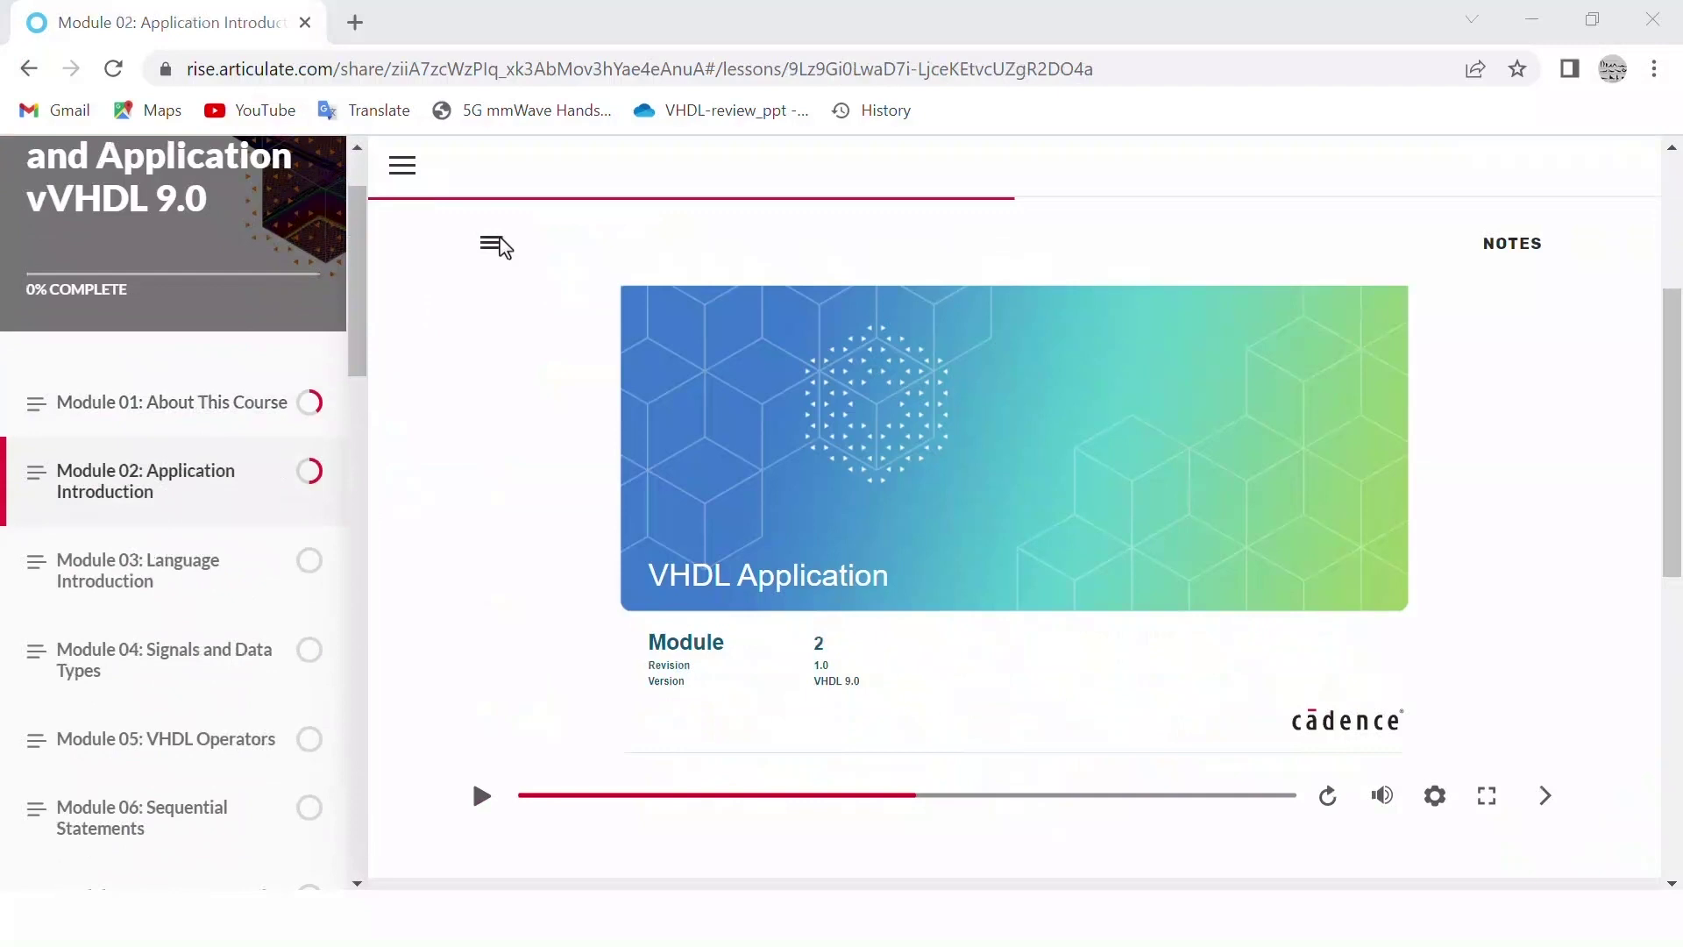
left_click(493, 245)
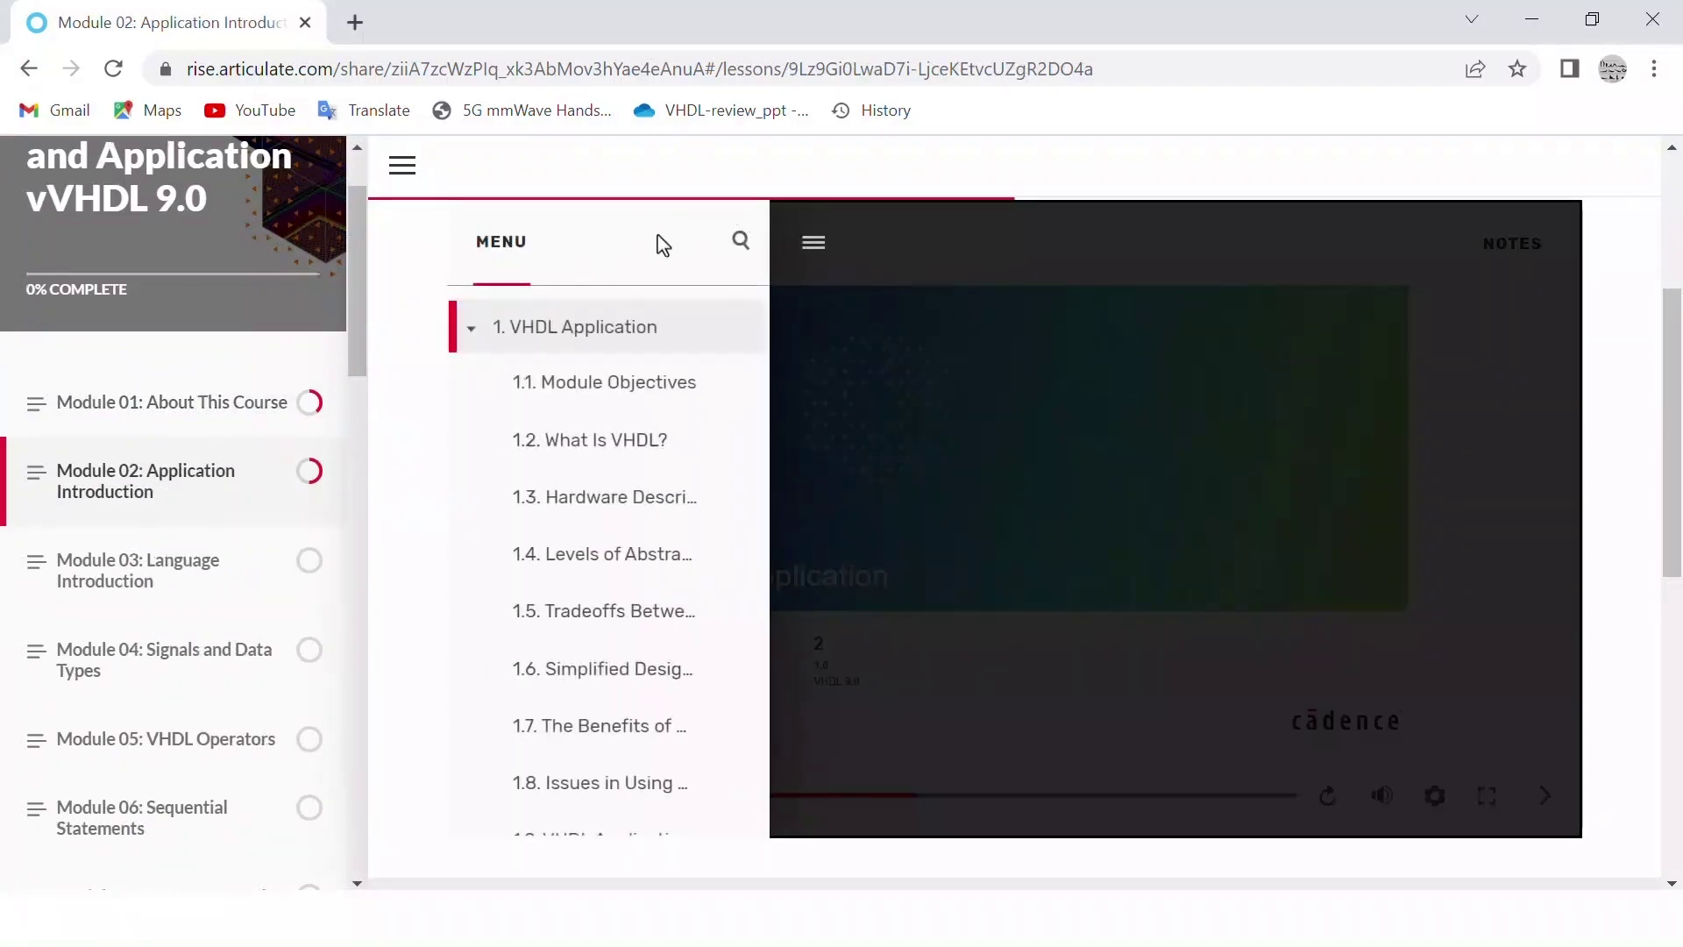
left_click(809, 259)
left_click(1512, 245)
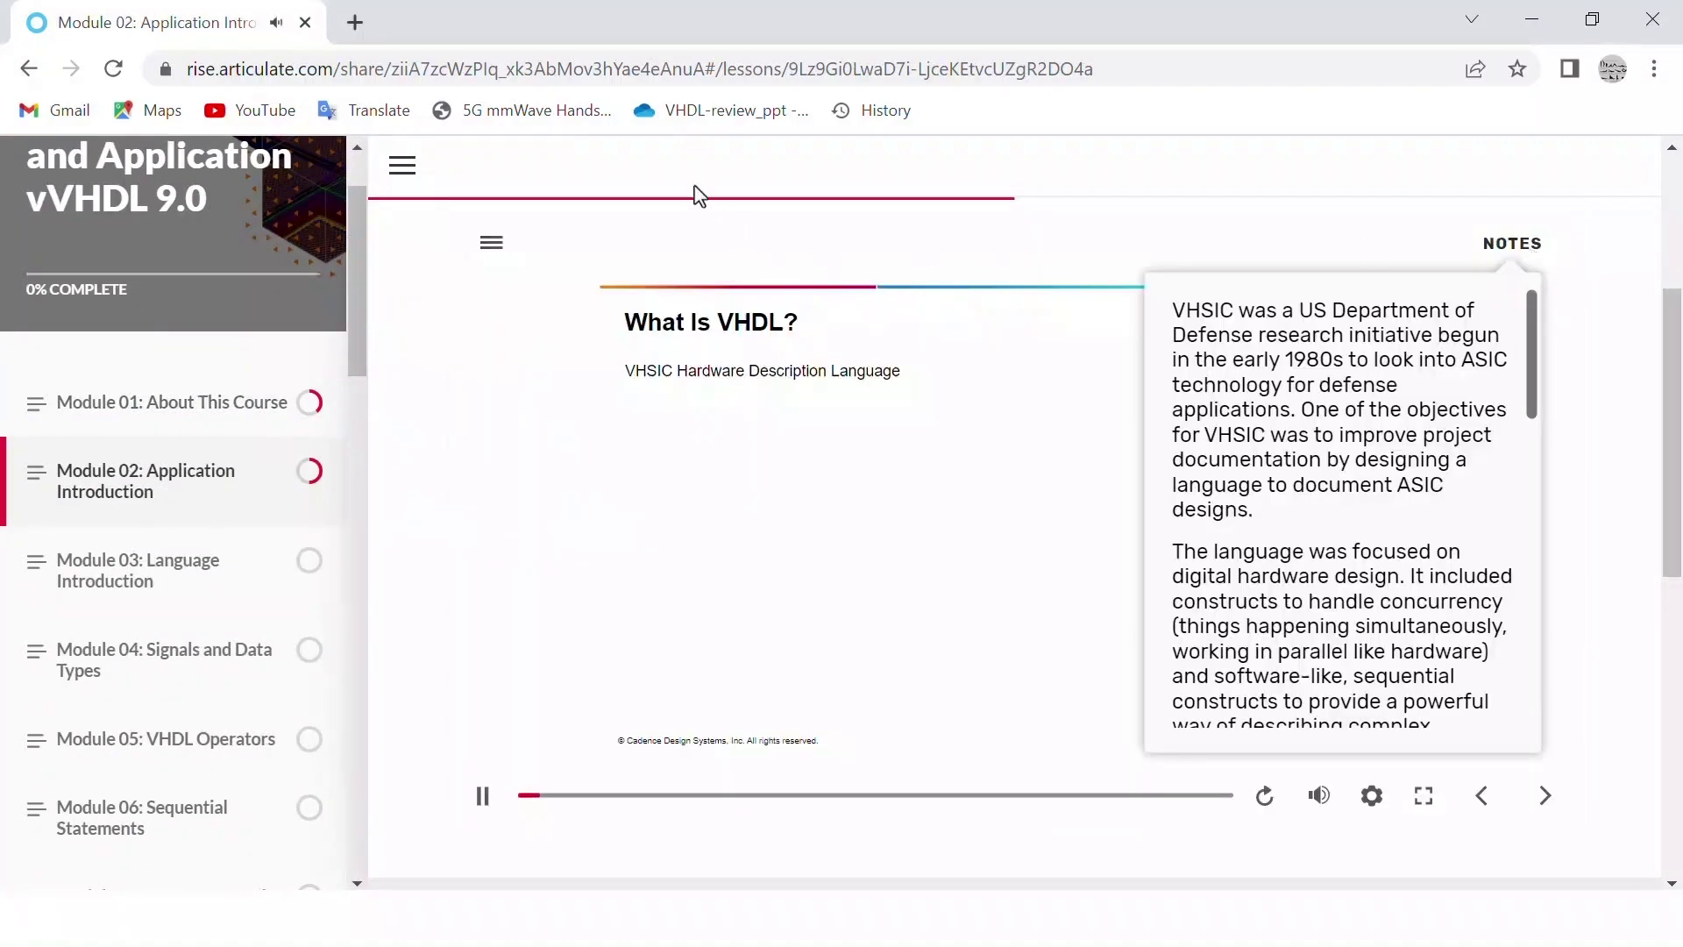
left_click_drag(1677, 322, 1679, 554)
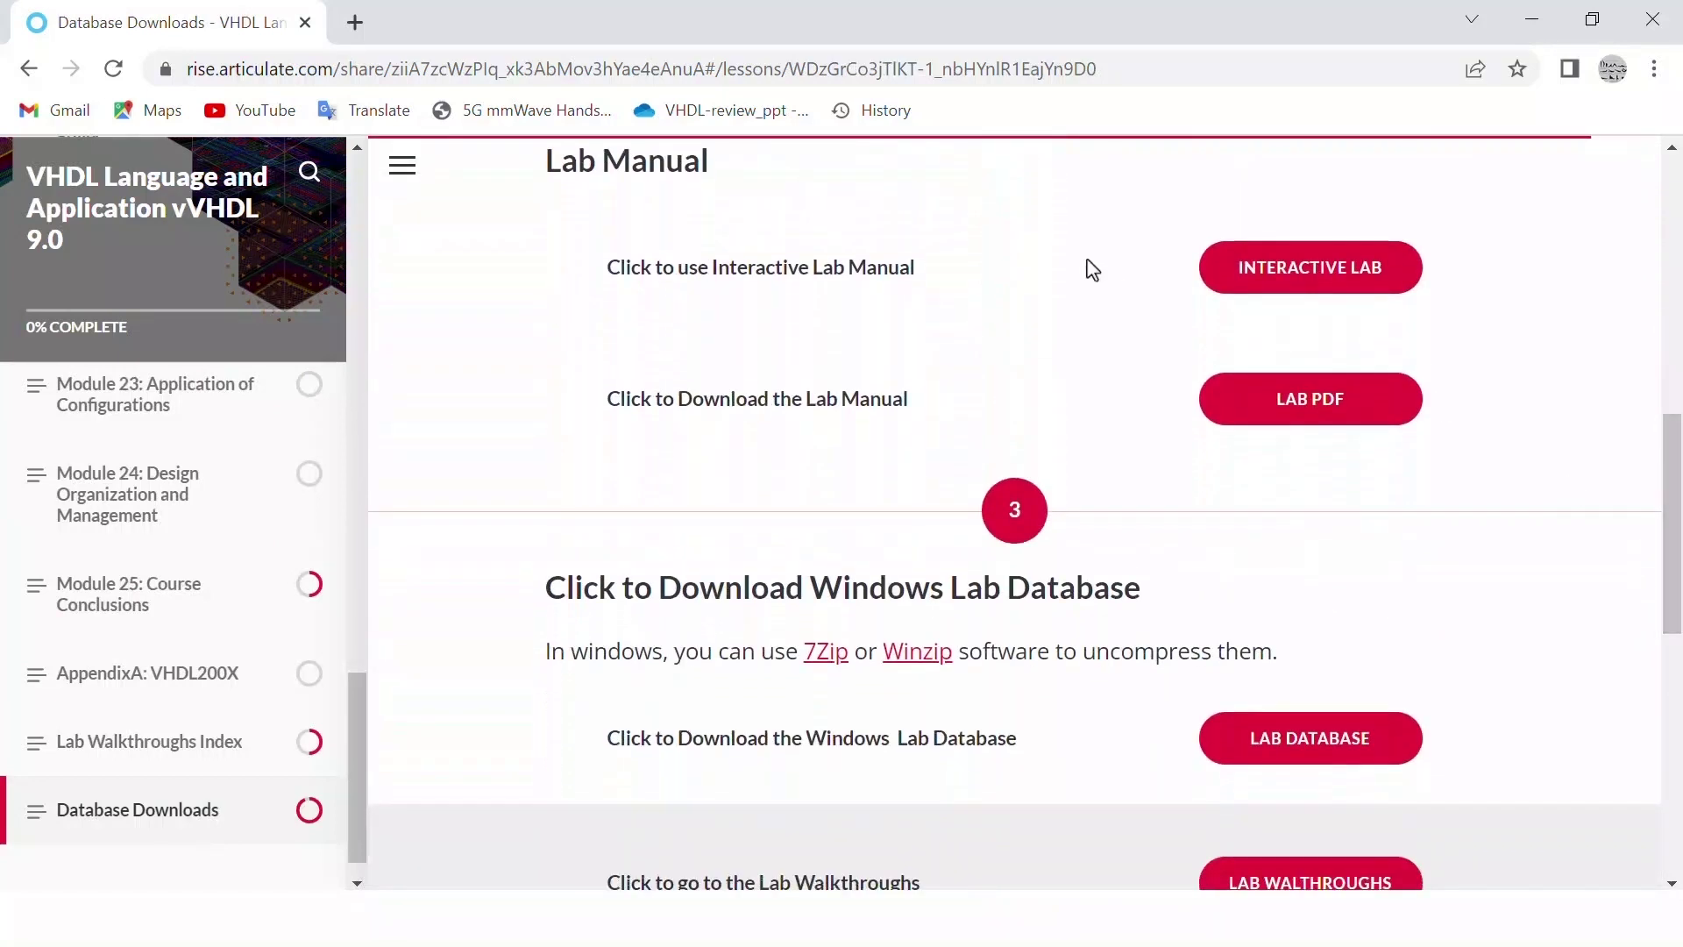
left_click_drag(1675, 367, 1664, 558)
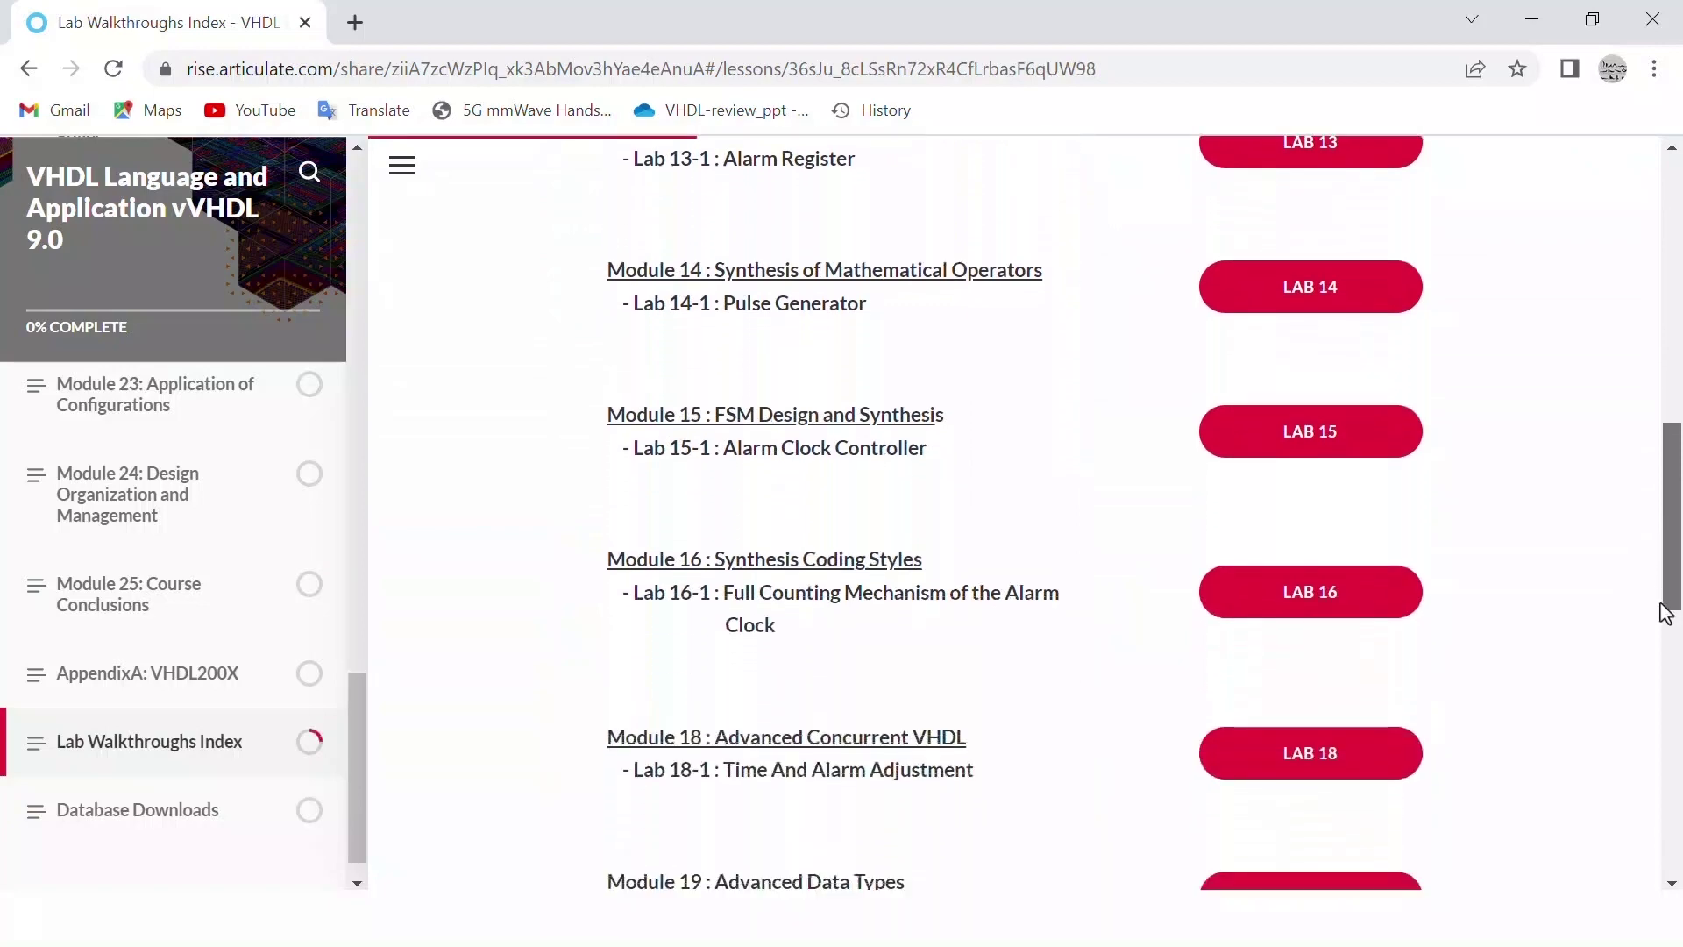
left_click_drag(1664, 558, 1667, 647)
left_click(1398, 292)
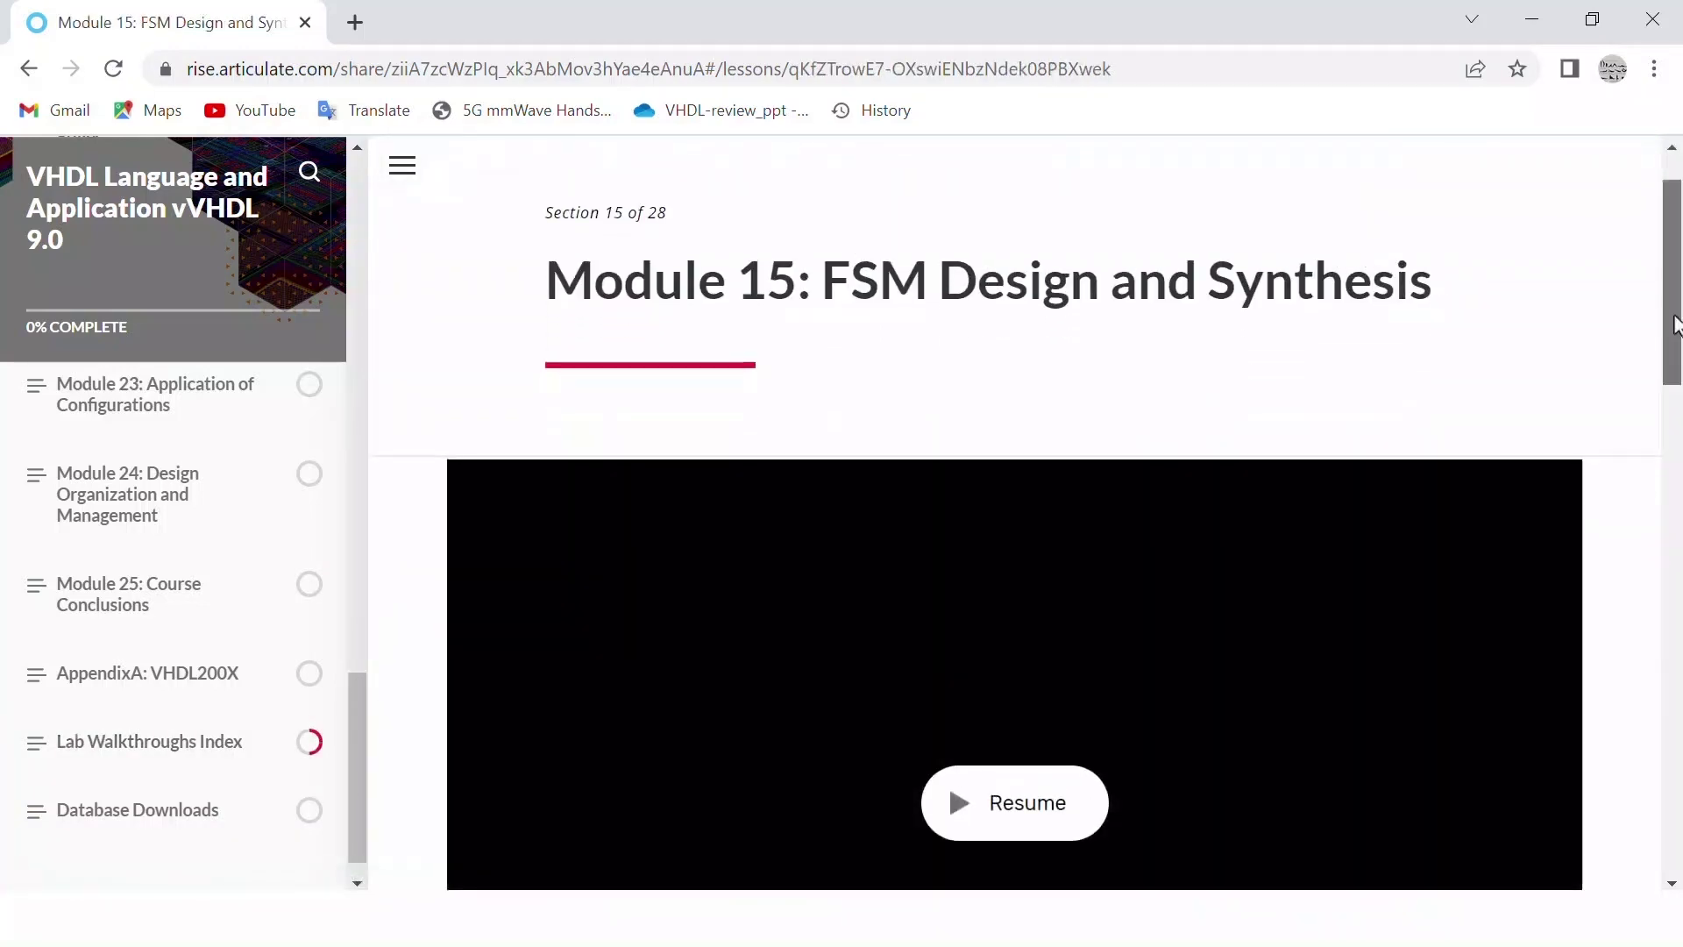
left_click_drag(1676, 317, 1667, 553)
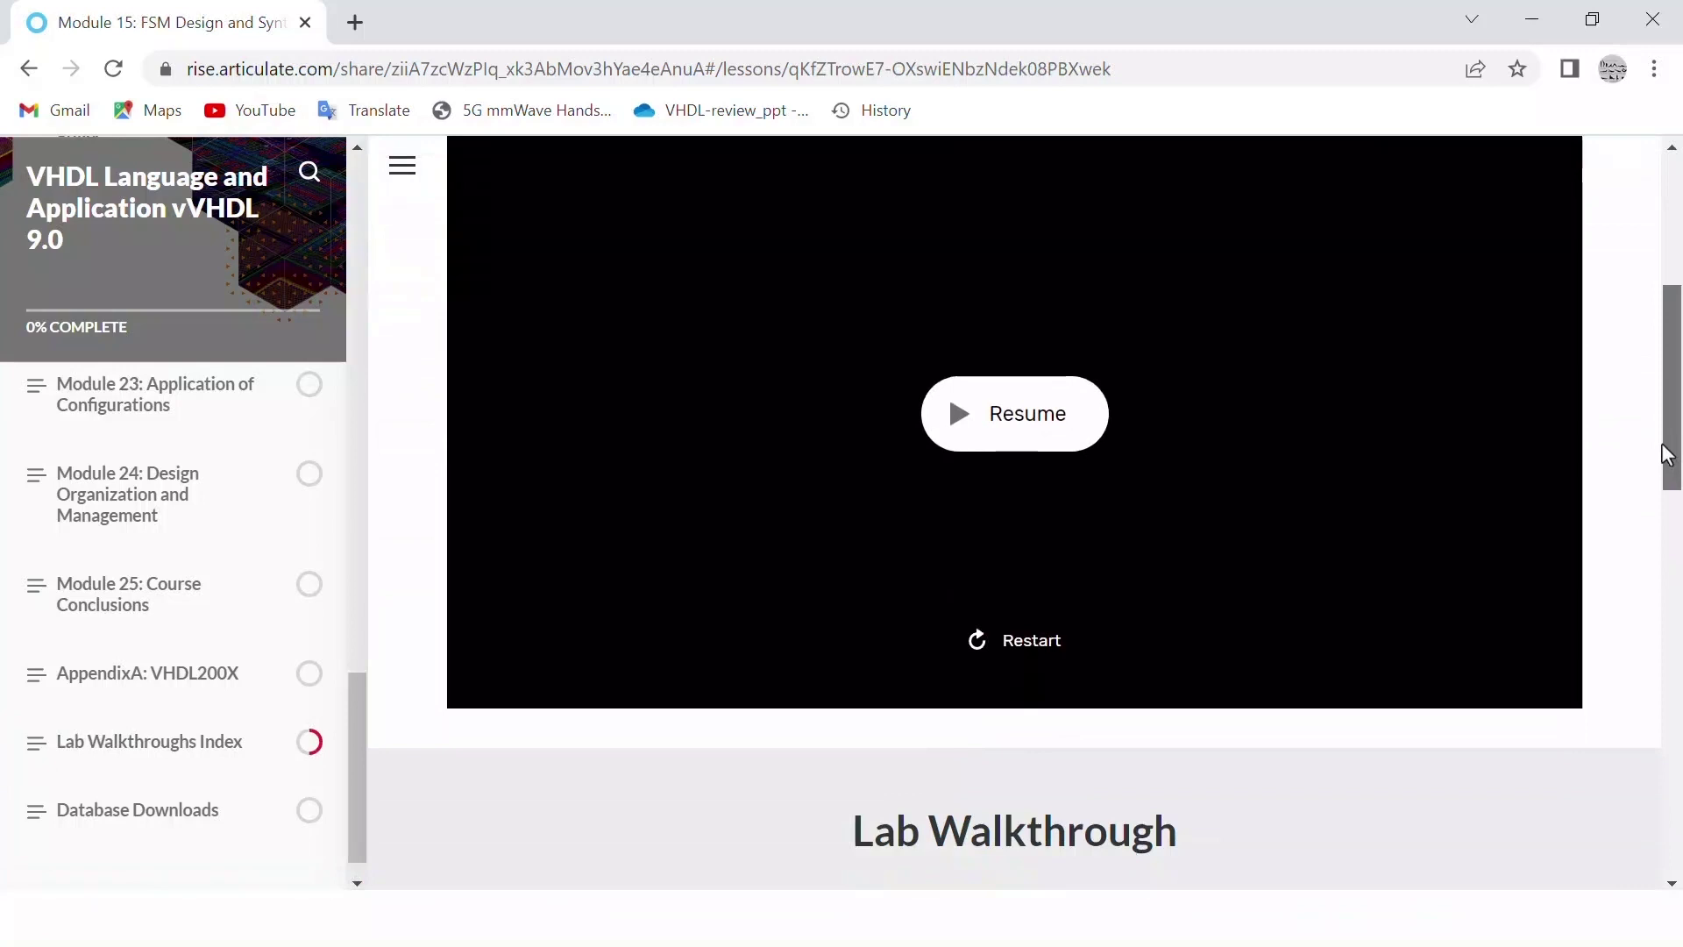
left_click(1014, 408)
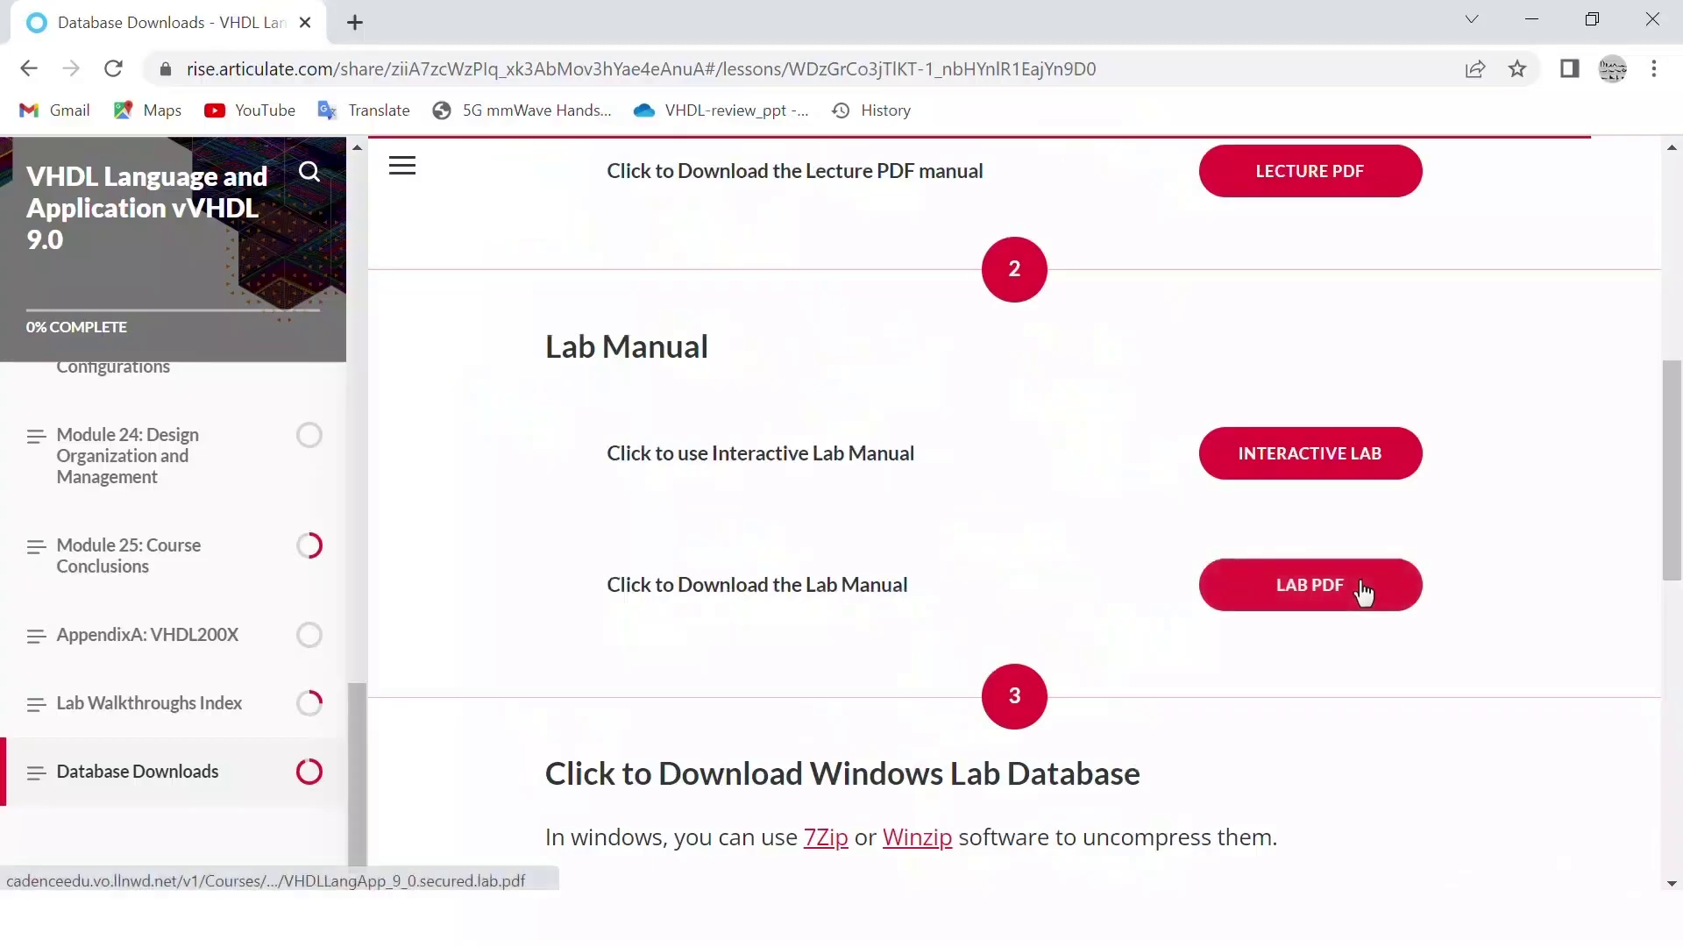
left_click(1359, 591)
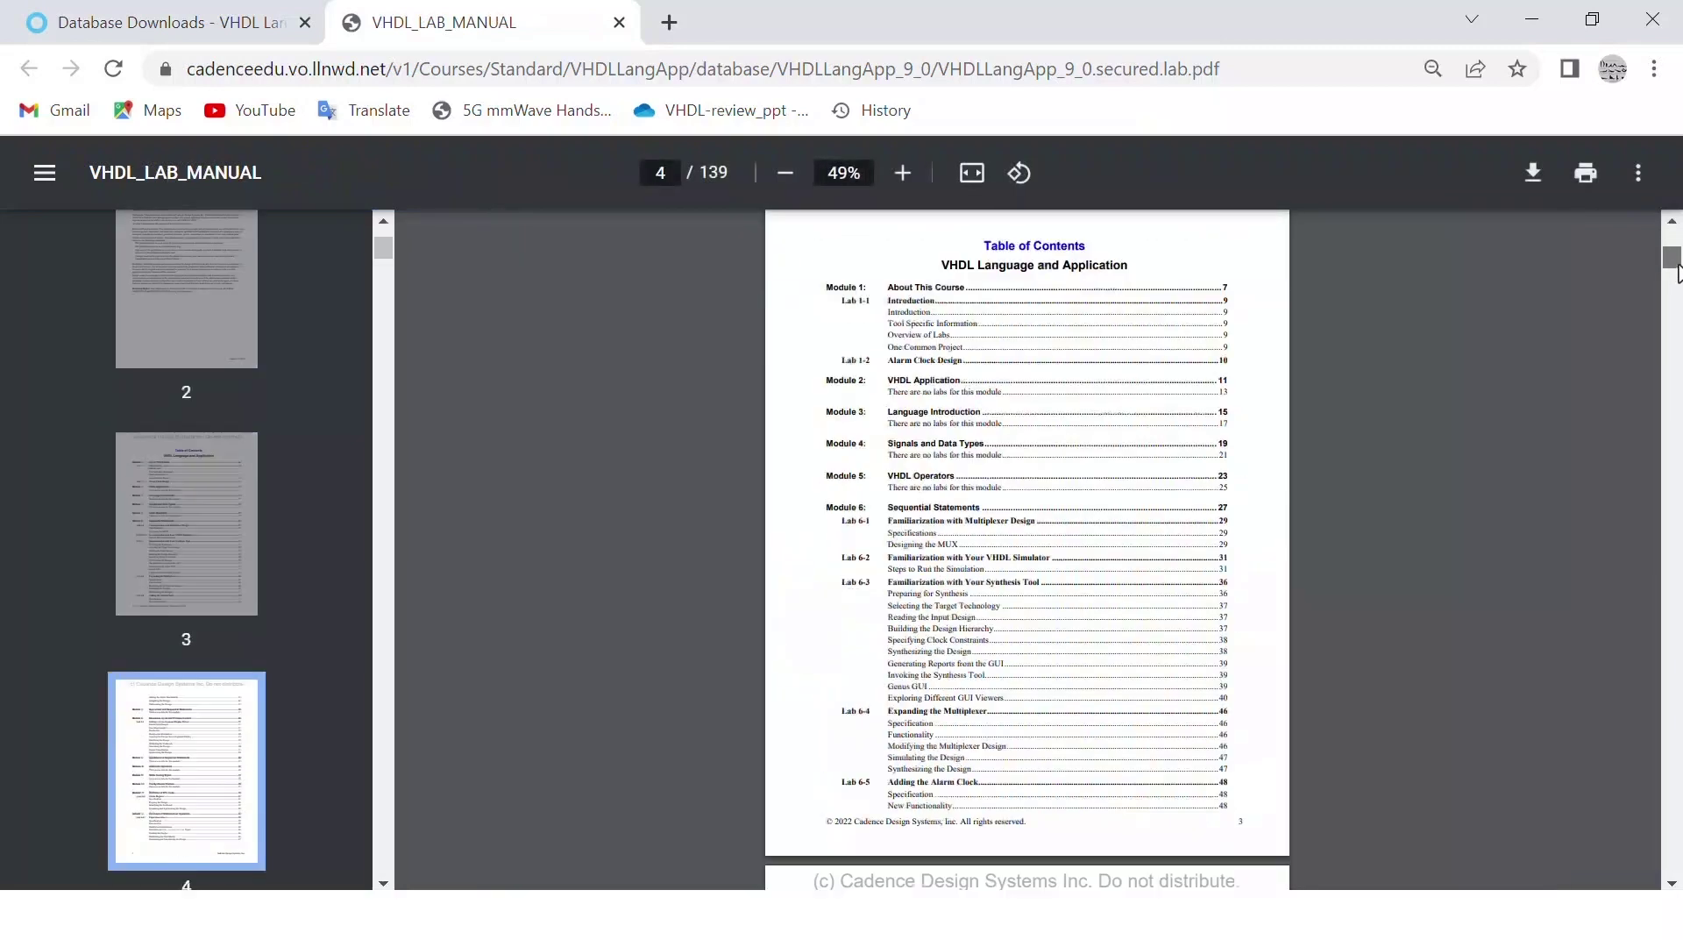
left_click_drag(1670, 244, 1672, 312)
- Close the lab manual tab to return to the Database Downloads page
key("ctrl+w")
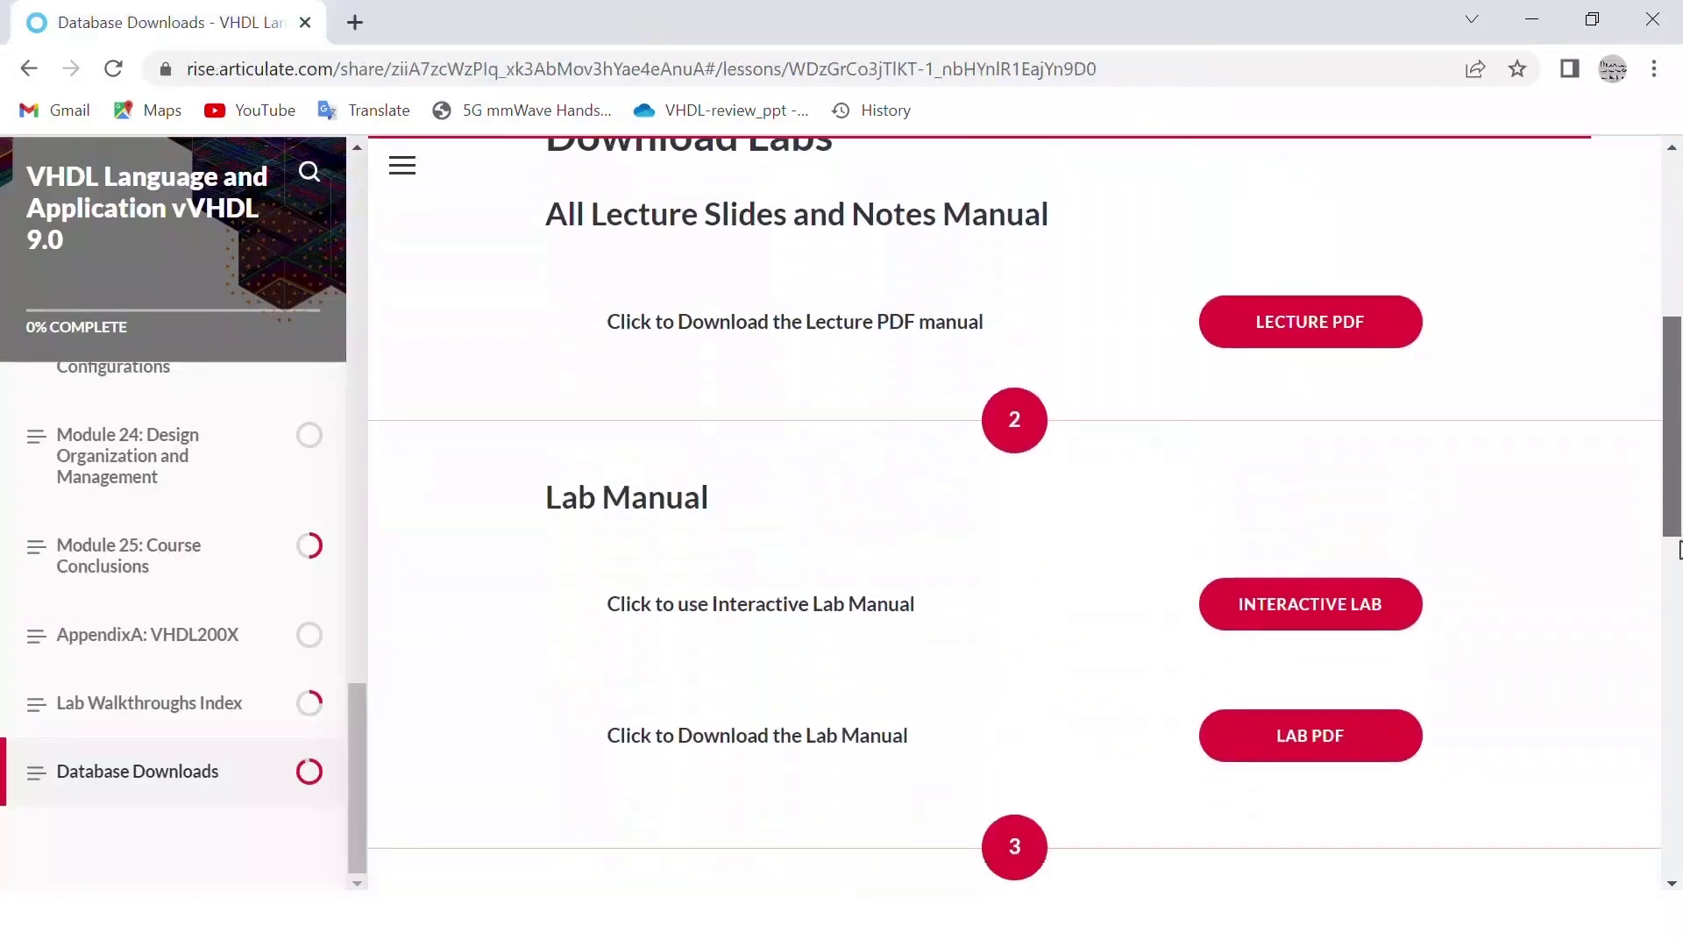
scroll(1677, 605, "down", 3)
left_click_drag(1677, 605, 1677, 710)
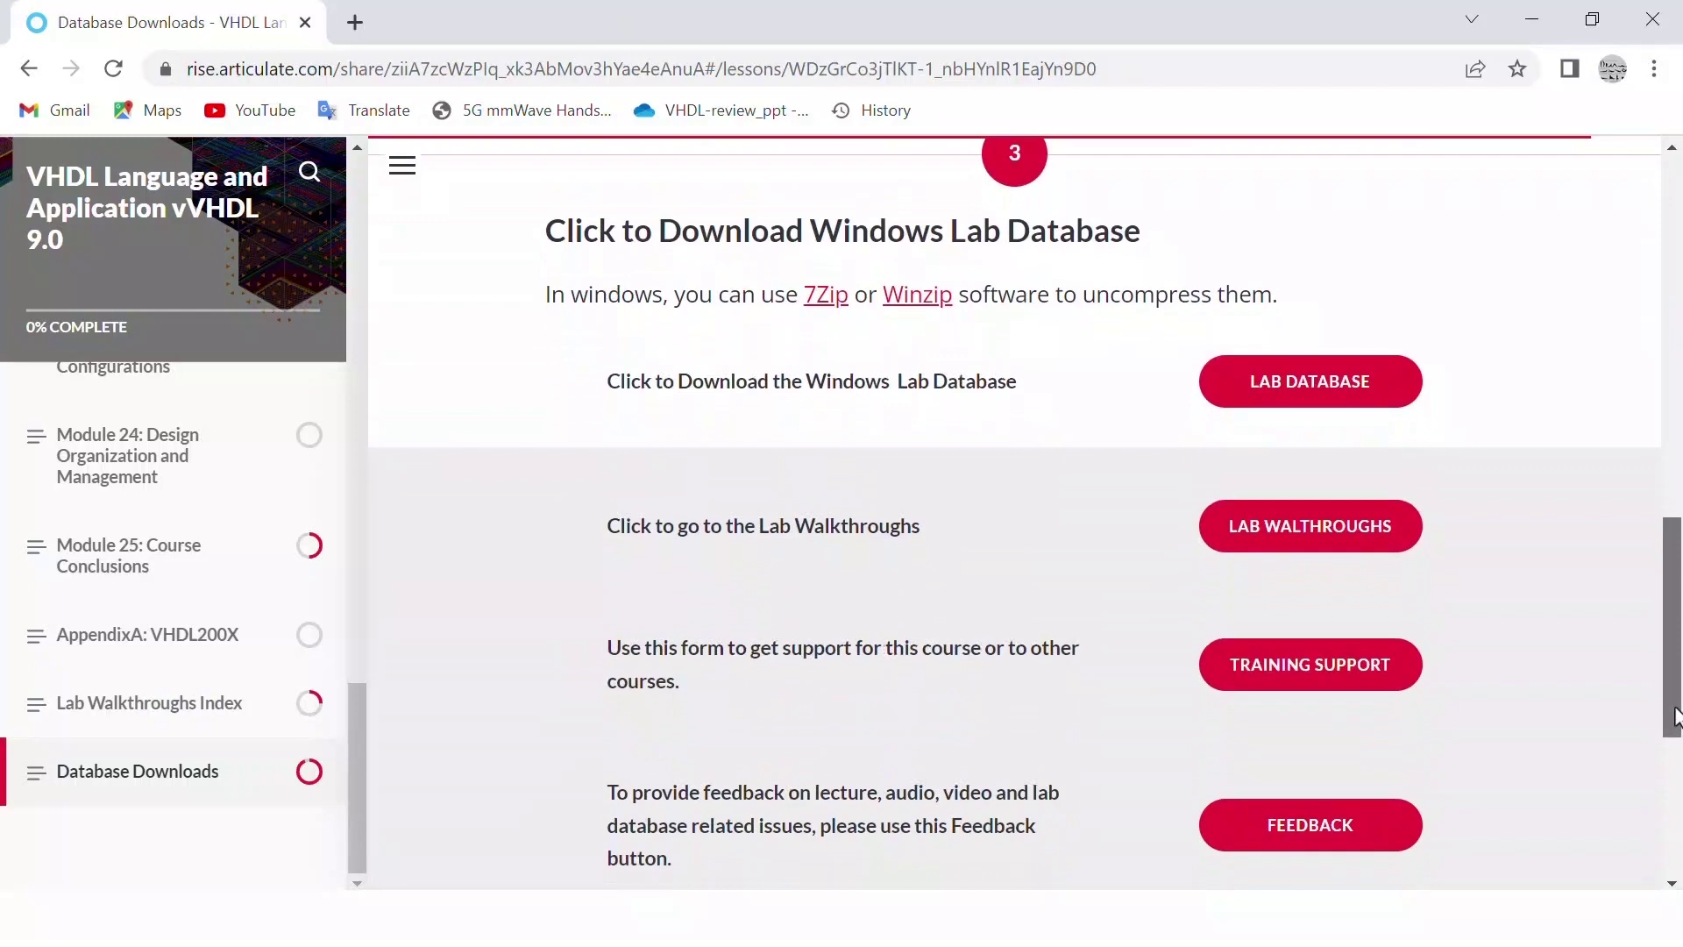